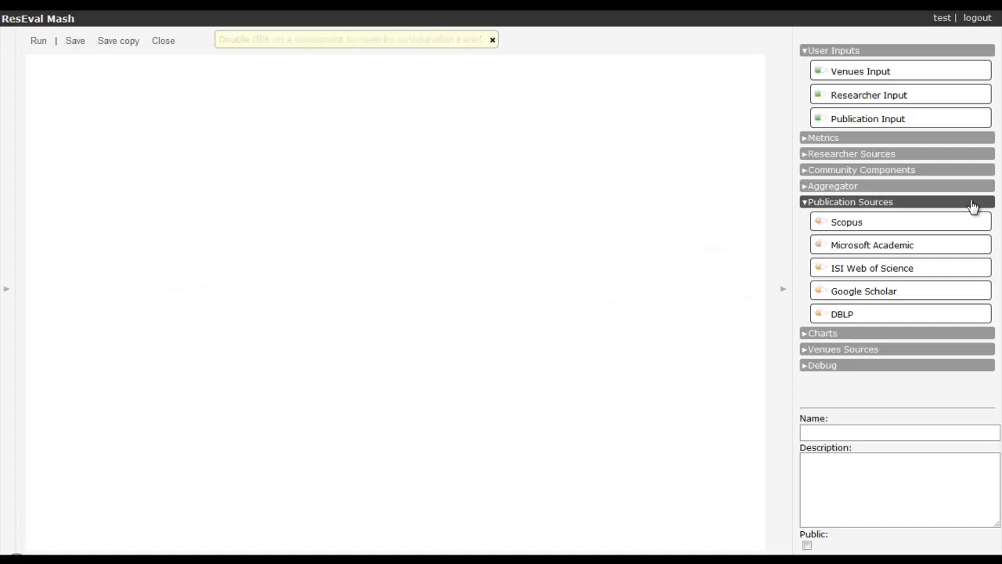
Place a Google Scholar publication source in the middle of the canvas and collapse it.
{"action": "left_click", "coordinate": [973, 205]}
{"action": "left_click", "coordinate": [972, 205]}
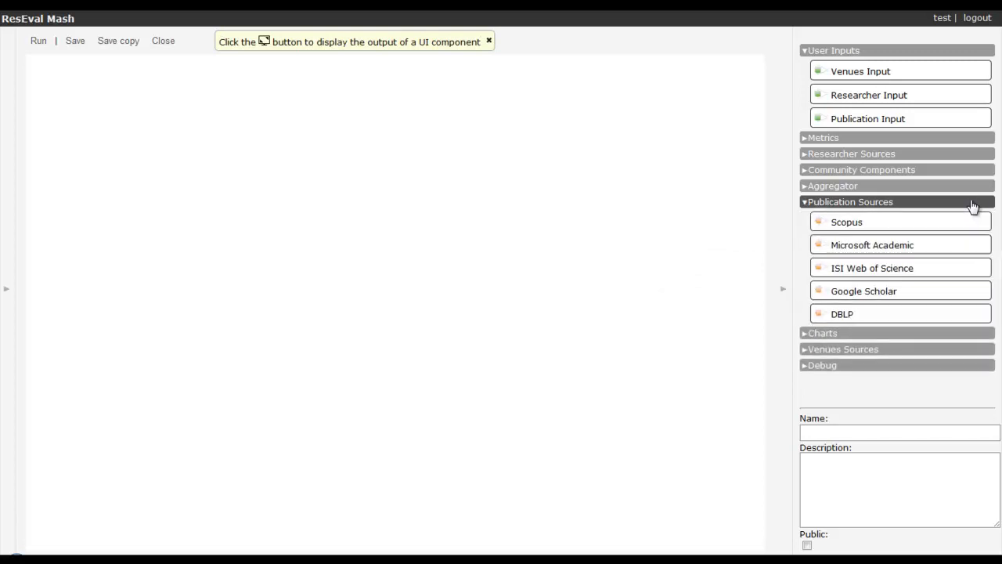
{"action": "mouse_move", "coordinate": [966, 221]}
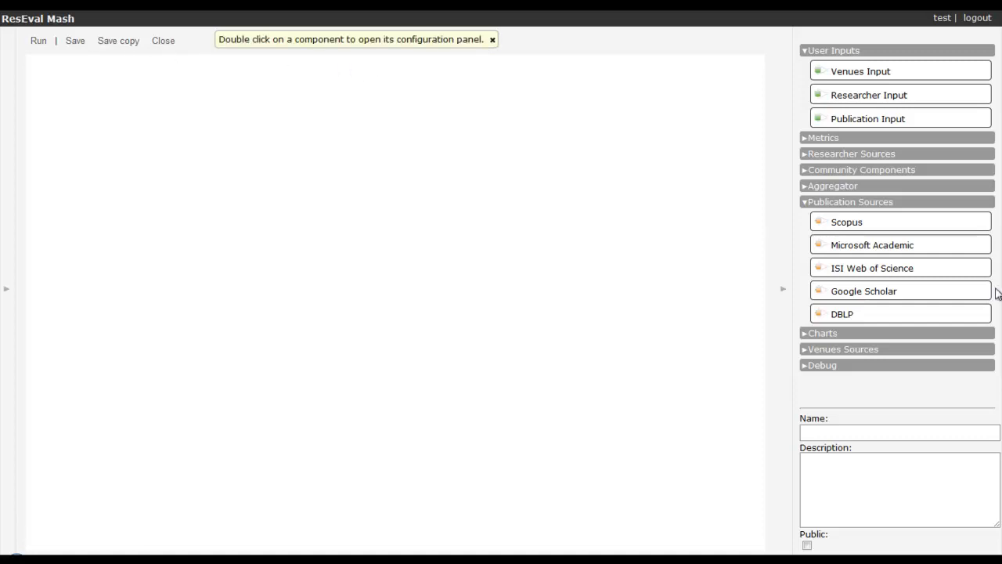
{"action": "mouse_move", "coordinate": [952, 292]}
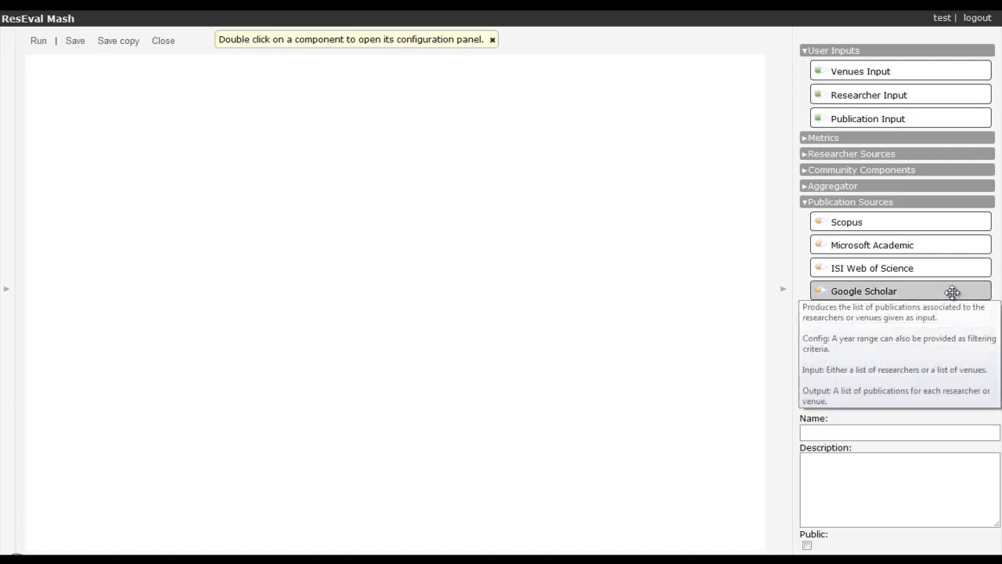
{"action": "left_click_drag", "start_coordinate": [952, 292], "coordinate": [400, 239]}
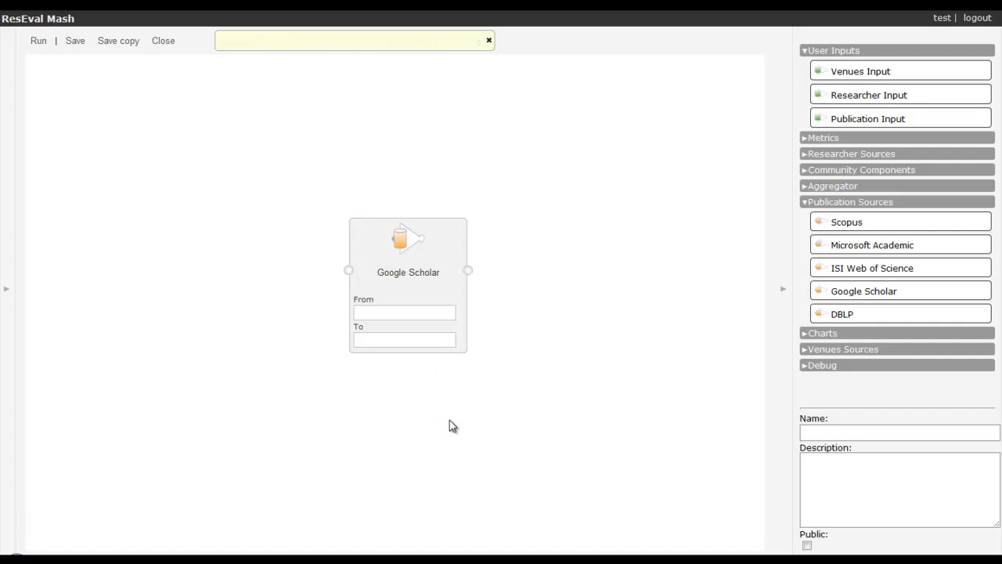
{"action": "left_click", "coordinate": [432, 275]}
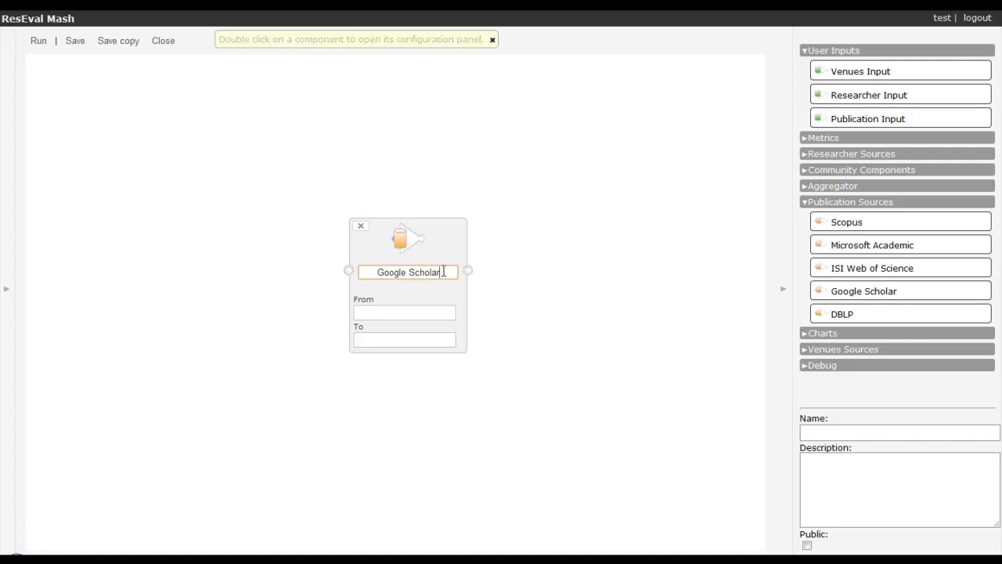
{"action": "left_click", "coordinate": [419, 241]}
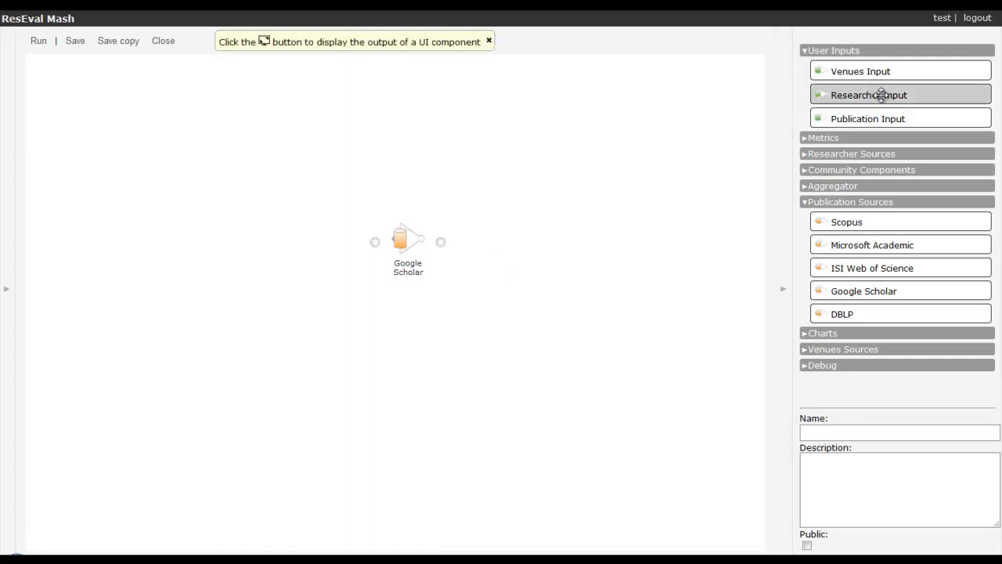
Add a Researcher Input component before Google Scholar and connect its loaded researchers to the Google Scholar input.
{"action": "left_click_drag", "start_coordinate": [881, 95], "coordinate": [207, 225]}
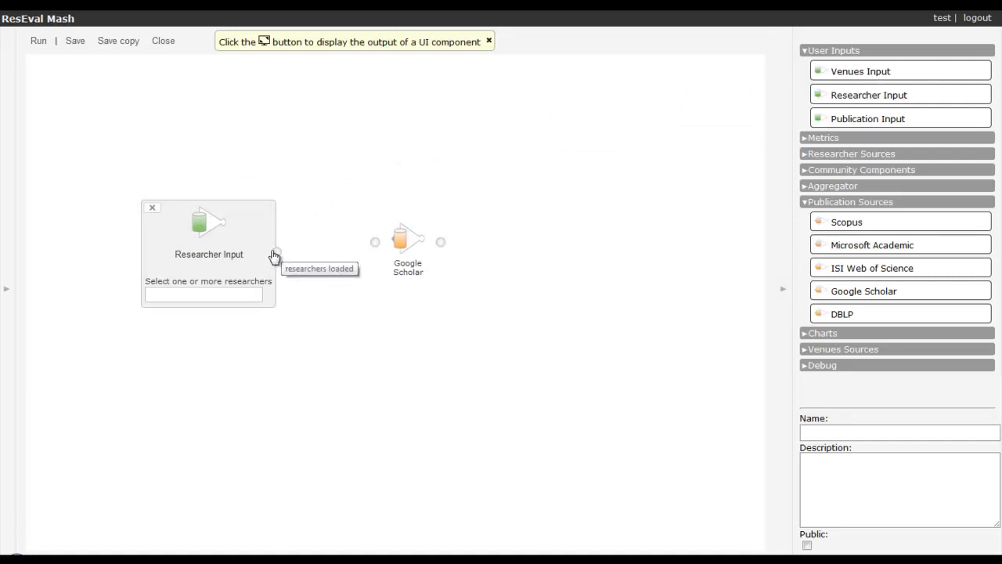
{"action": "left_click_drag", "start_coordinate": [274, 256], "coordinate": [375, 249]}
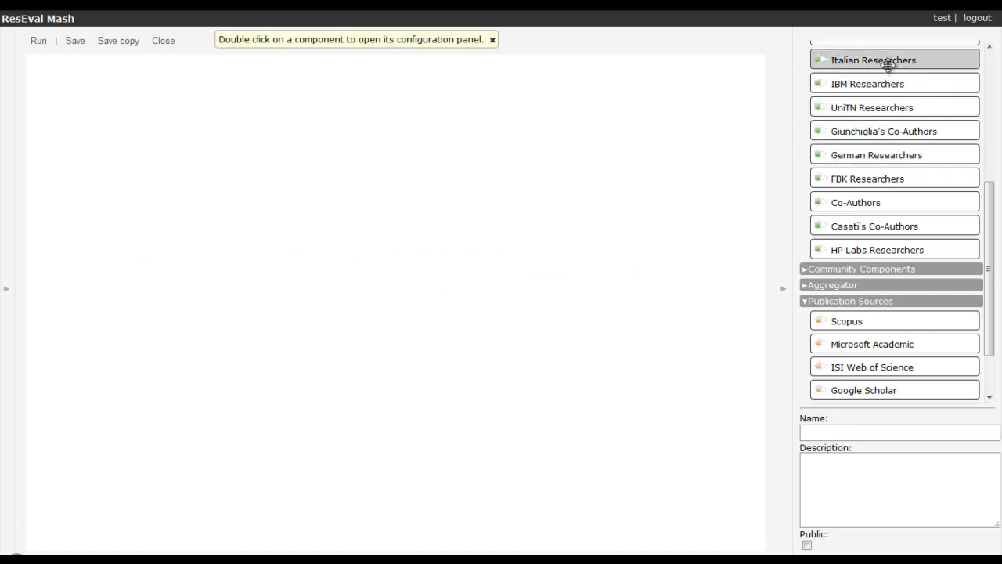
Add an Italian Researchers source with university TRENTO and department INGEGNERIA E SCIENZA DELL'INFORMAZIONE- DISI.
{"action": "left_click_drag", "start_coordinate": [888, 60], "coordinate": [182, 156]}
{"action": "double_click", "coordinate": [181, 157]}
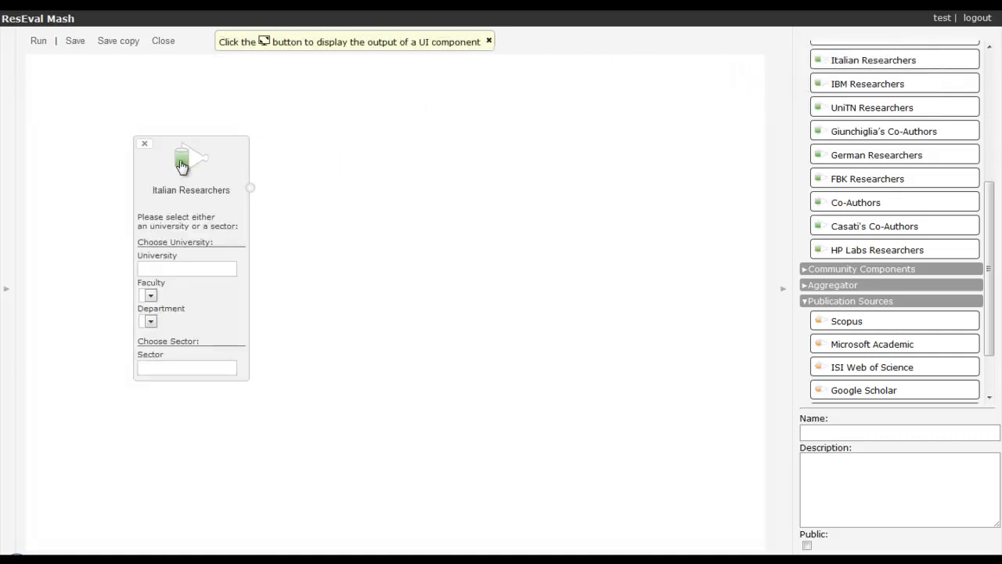
{"action": "left_click", "coordinate": [190, 267]}
{"action": "type", "text": "tren"}
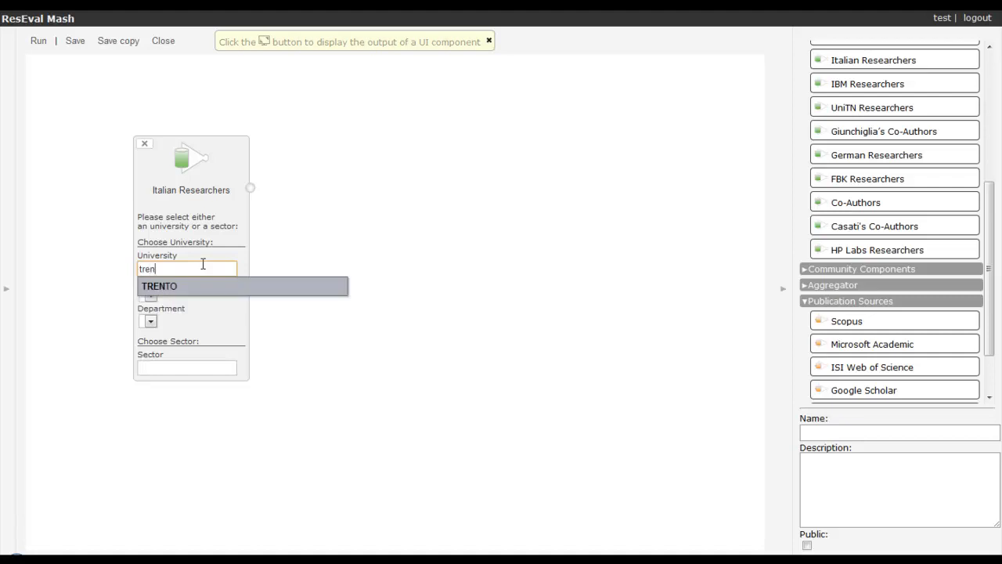
{"action": "key", "text": "Return"}
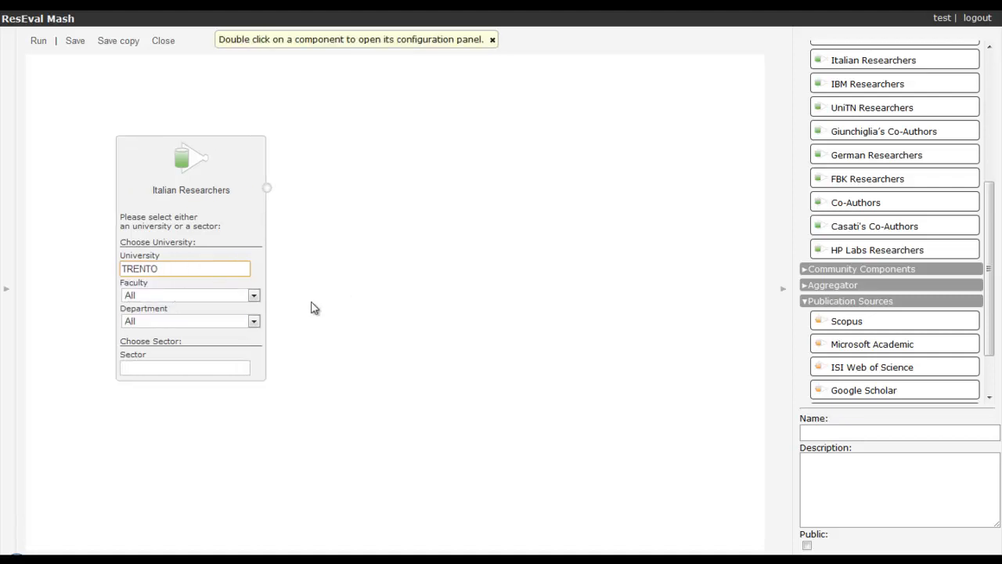
{"action": "left_click", "coordinate": [251, 322]}
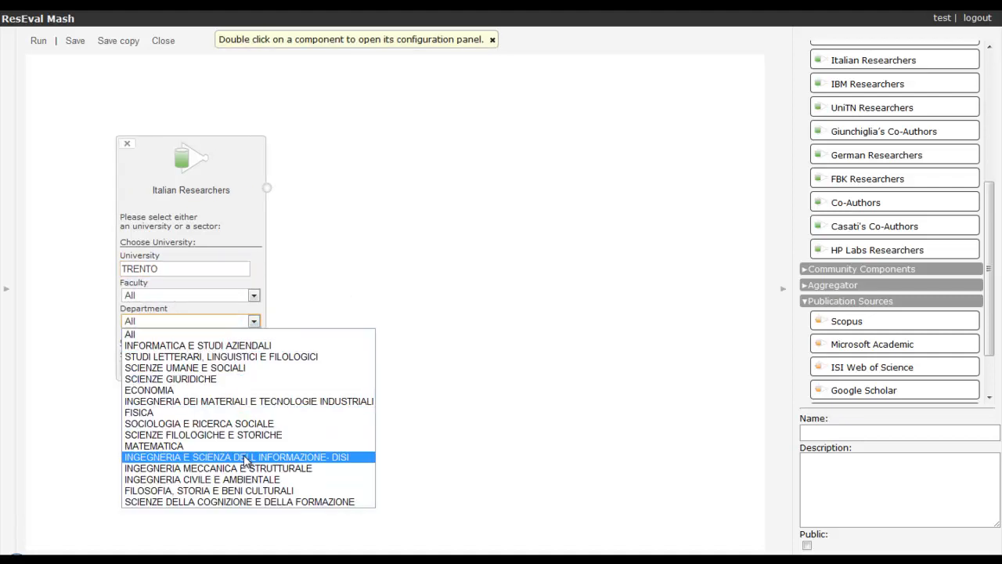
{"action": "left_click", "coordinate": [241, 457]}
Rename the Italian Researchers component to DISI Researchers and collapse it.
{"action": "left_click", "coordinate": [168, 190]}
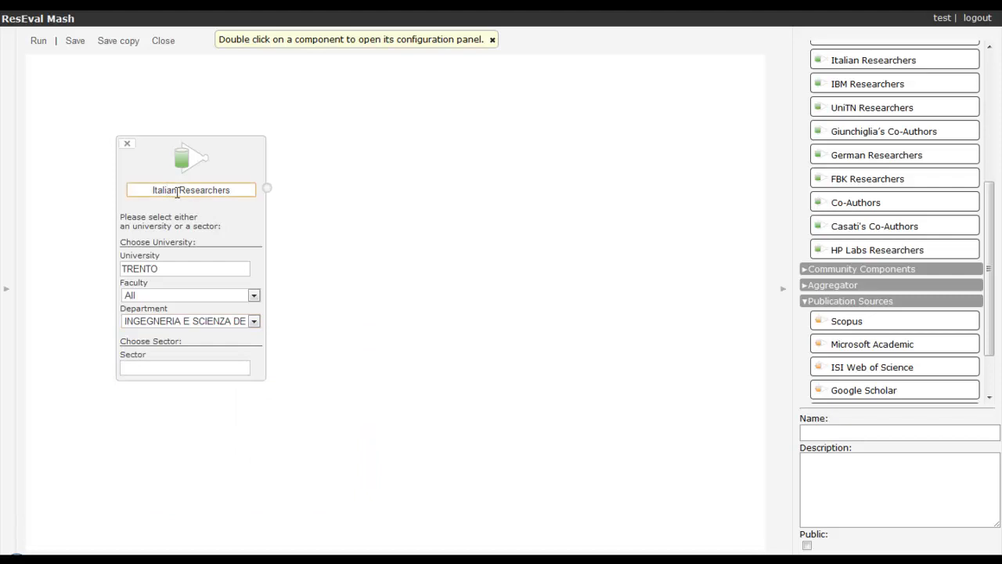
{"action": "left_click_drag", "start_coordinate": [177, 192], "coordinate": [124, 191]}
{"action": "type", "text": "DISI"}
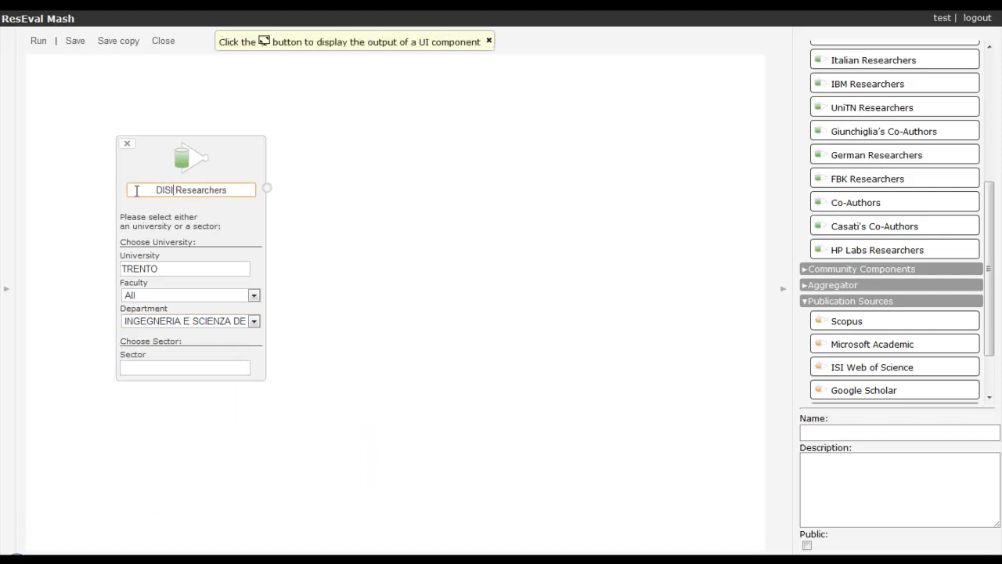
{"action": "left_click", "coordinate": [188, 166]}
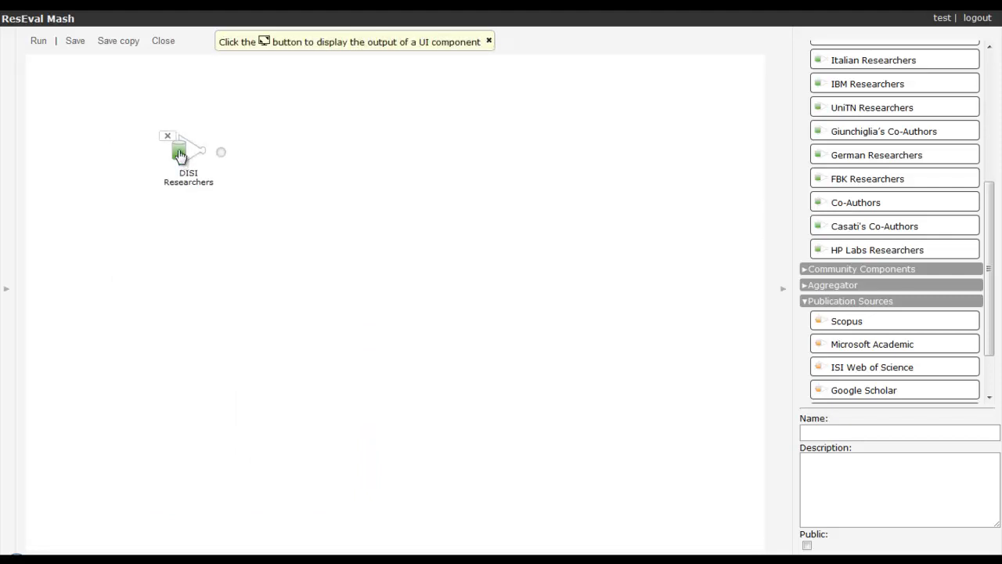
Add a second Italian Researchers source below DISI Researchers, set its sector to INFORMATICA, and collapse it.
{"action": "left_click_drag", "start_coordinate": [873, 60], "coordinate": [152, 306]}
{"action": "left_click", "coordinate": [180, 519]}
{"action": "type", "text": "infor"}
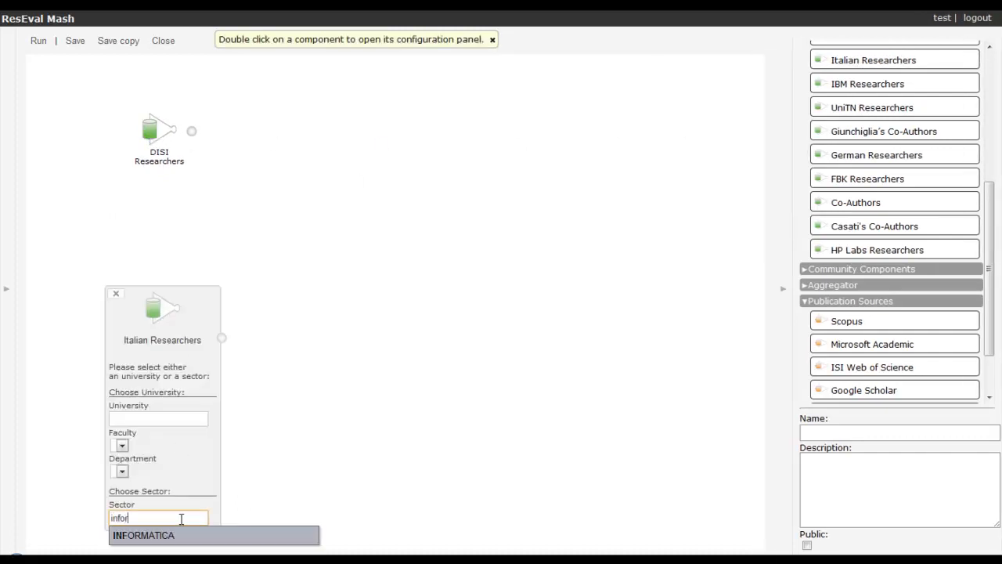
{"action": "left_click", "coordinate": [181, 535]}
{"action": "left_click", "coordinate": [176, 317]}
Add a Microsoft Academic source covering 2008 to 2010 and connect DISI Researchers to its input.
{"action": "left_click_drag", "start_coordinate": [872, 344], "coordinate": [347, 119]}
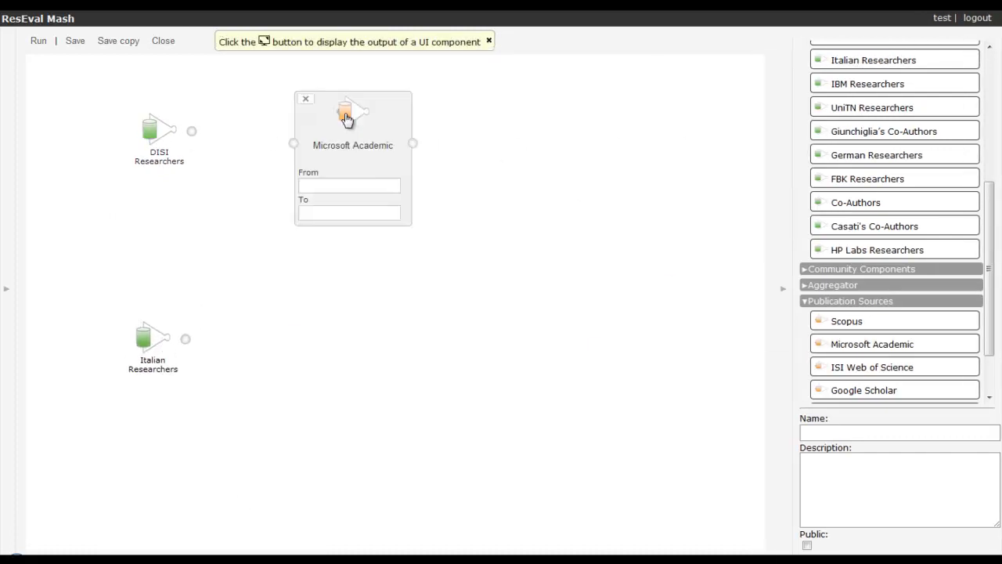
{"action": "left_click", "coordinate": [351, 186]}
{"action": "type", "text": "2008"}
{"action": "key", "text": "Tab"}
{"action": "type", "text": "2010"}
{"action": "left_click_drag", "start_coordinate": [191, 131], "coordinate": [314, 144]}
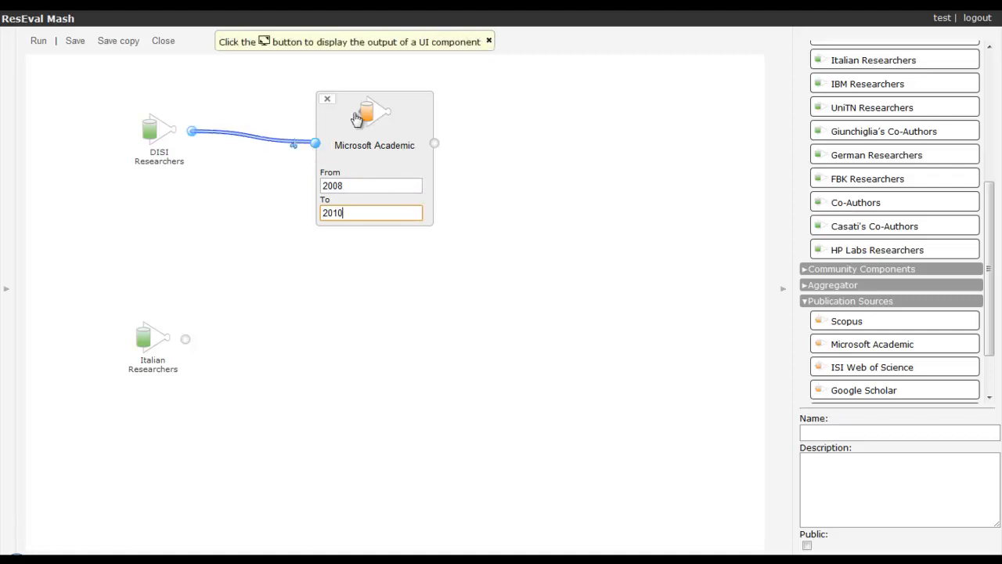
Add a second Microsoft Academic source covering 2008 to 2010, connect Italian Researchers to it, and collapse it.
{"action": "left_click_drag", "start_coordinate": [837, 339], "coordinate": [329, 320]}
{"action": "left_click", "coordinate": [336, 398]}
{"action": "type", "text": "2008"}
{"action": "key", "text": "Tab"}
{"action": "type", "text": "2010"}
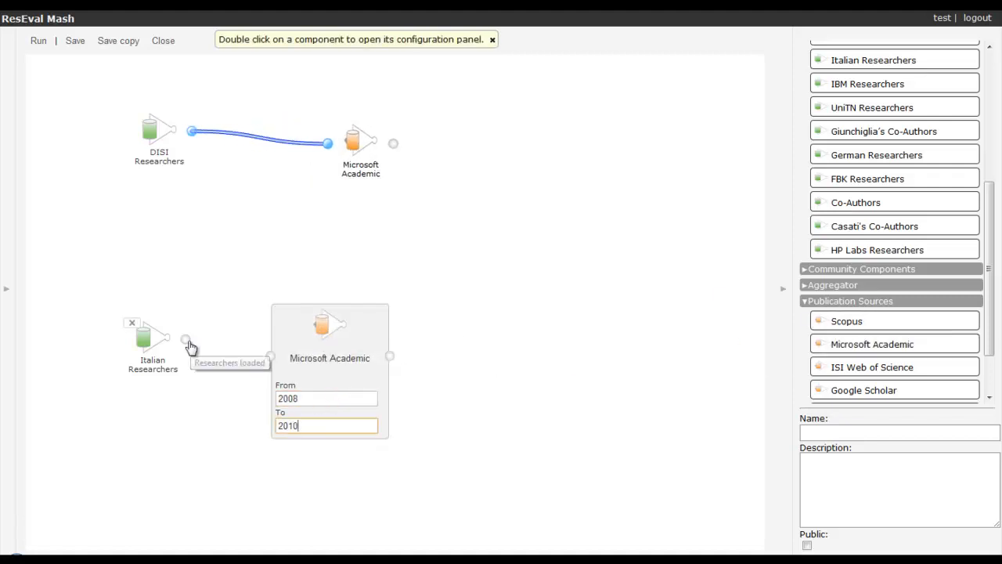
{"action": "left_click_drag", "start_coordinate": [186, 340], "coordinate": [270, 356]}
{"action": "double_click", "coordinate": [324, 335]}
Place a UniTN Venue Ranking metric between the two Microsoft Academic sources and collapse it.
{"action": "scroll", "coordinate": [900, 235], "scroll_direction": "up", "scroll_amount": 5}
{"action": "left_click_drag", "start_coordinate": [900, 74], "coordinate": [358, 225]}
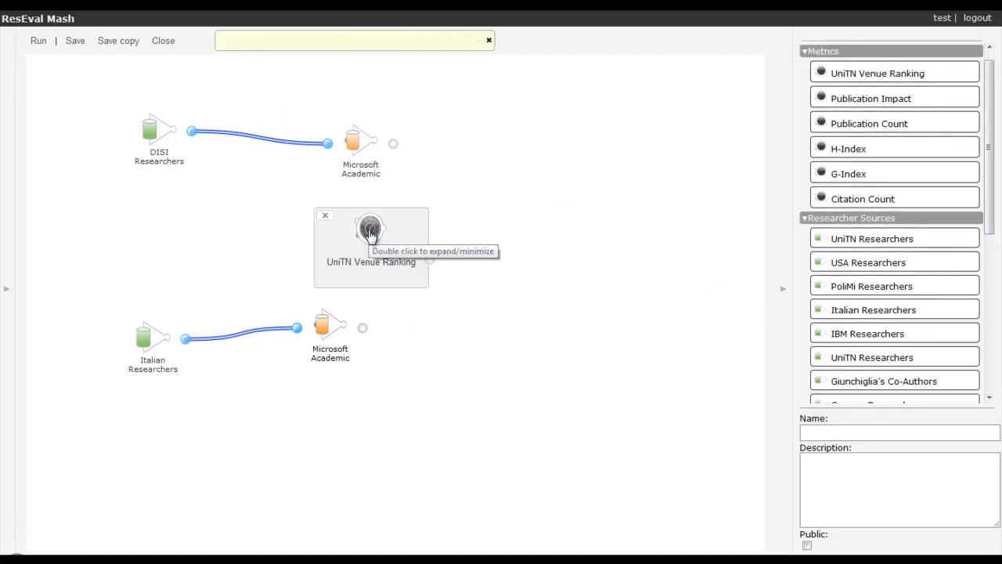
{"action": "double_click", "coordinate": [353, 227]}
Add a Publication Impact metric fed by the DISI branch's Microsoft Academic source and UniTN Venue Ranking, and collapse it.
{"action": "left_click_drag", "start_coordinate": [893, 99], "coordinate": [483, 139]}
{"action": "left_click_drag", "start_coordinate": [393, 144], "coordinate": [466, 175]}
{"action": "left_click_drag", "start_coordinate": [386, 231], "coordinate": [466, 195]}
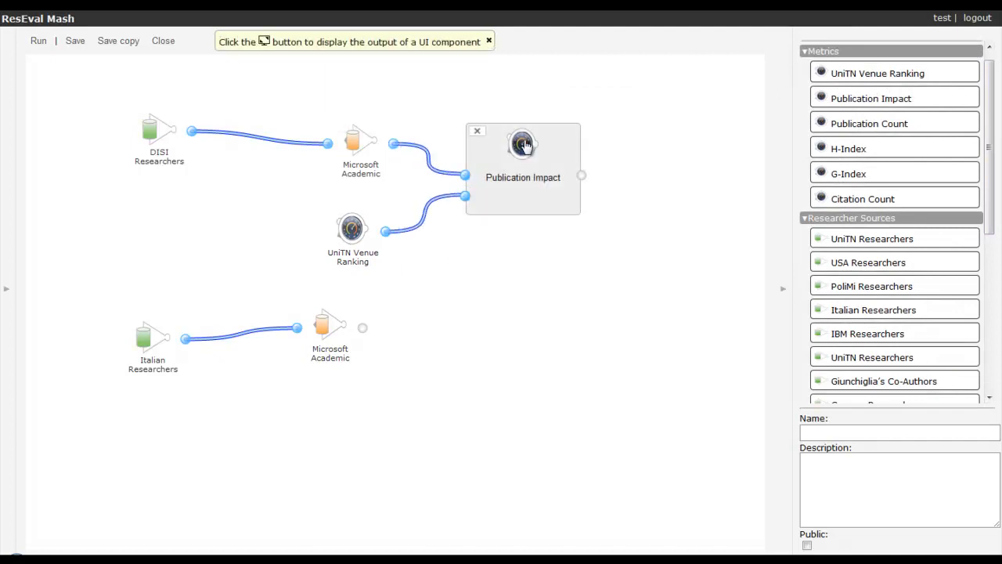
{"action": "double_click", "coordinate": [524, 147]}
Add a second Publication Impact metric fed by the Italian Researchers branch's Microsoft Academic source and UniTN Venue Ranking, and collapse it.
{"action": "left_click_drag", "start_coordinate": [890, 98], "coordinate": [459, 306]}
{"action": "left_click_drag", "start_coordinate": [362, 328], "coordinate": [440, 341]}
{"action": "left_click_drag", "start_coordinate": [386, 232], "coordinate": [441, 360]}
{"action": "double_click", "coordinate": [491, 313]}
Reposition both Publication Impact metrics, UniTN Venue Ranking and the DISI branch's Microsoft Academic source to tidy the layout.
{"action": "left_click_drag", "start_coordinate": [493, 313], "coordinate": [473, 315]}
{"action": "left_click_drag", "start_coordinate": [352, 230], "coordinate": [329, 230]}
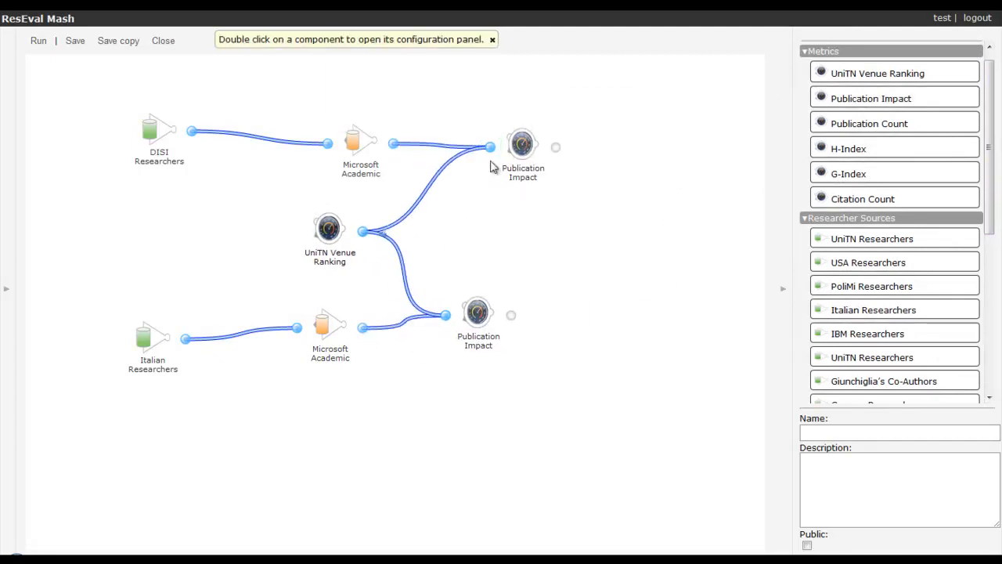
{"action": "left_click_drag", "start_coordinate": [522, 147], "coordinate": [488, 144]}
{"action": "left_click_drag", "start_coordinate": [356, 148], "coordinate": [321, 131]}
Add the UniTN Impact Percentiles component, connect both Publication Impact outputs to its inputs, and collapse it.
{"action": "scroll", "coordinate": [892, 235], "scroll_direction": "down", "scroll_amount": 5}
{"action": "left_click_drag", "start_coordinate": [884, 301], "coordinate": [615, 202]}
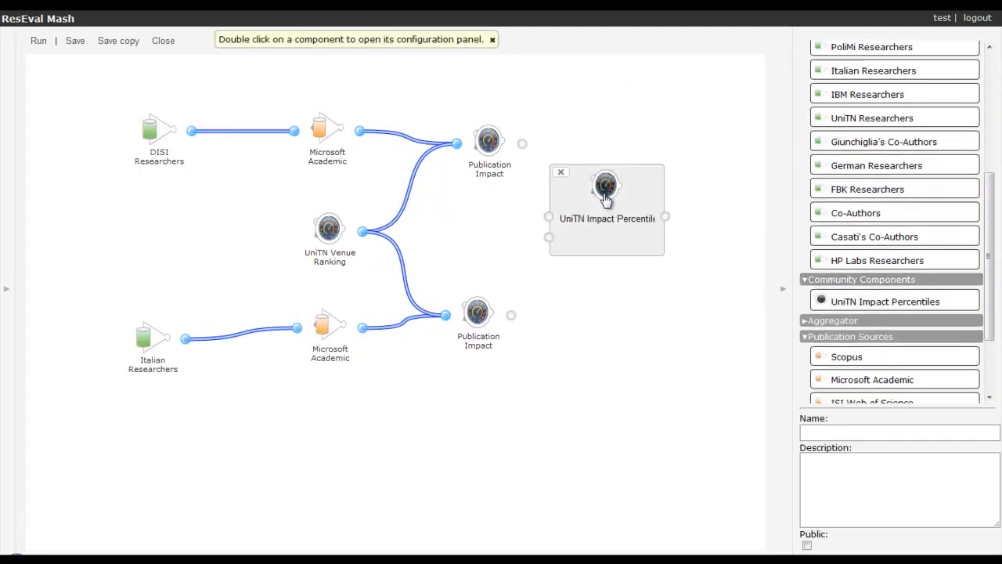
{"action": "left_click_drag", "start_coordinate": [522, 144], "coordinate": [558, 232]}
{"action": "left_click_drag", "start_coordinate": [510, 316], "coordinate": [558, 253]}
{"action": "double_click", "coordinate": [615, 219]}
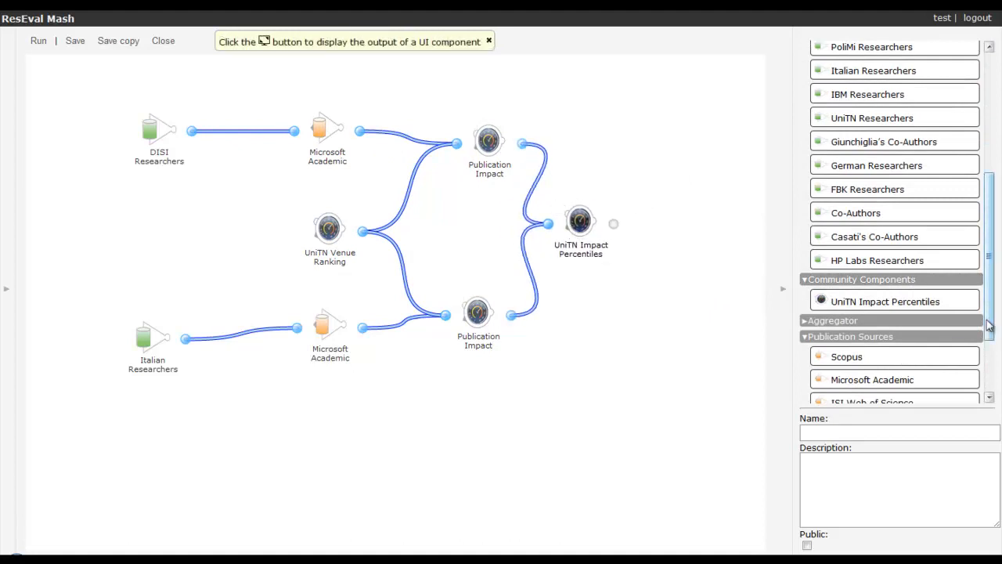
Add a Pie Chart and a Bar Chart and connect the UniTN Impact Percentiles output to both.
{"action": "scroll", "coordinate": [936, 372], "scroll_direction": "down", "scroll_amount": 3}
{"action": "scroll", "coordinate": [935, 372], "scroll_direction": "down", "scroll_amount": 2}
{"action": "left_click_drag", "start_coordinate": [852, 358], "coordinate": [683, 297]}
{"action": "left_click_drag", "start_coordinate": [851, 334], "coordinate": [685, 137]}
{"action": "left_click_drag", "start_coordinate": [613, 224], "coordinate": [625, 314]}
{"action": "left_click_drag", "start_coordinate": [613, 224], "coordinate": [627, 149]}
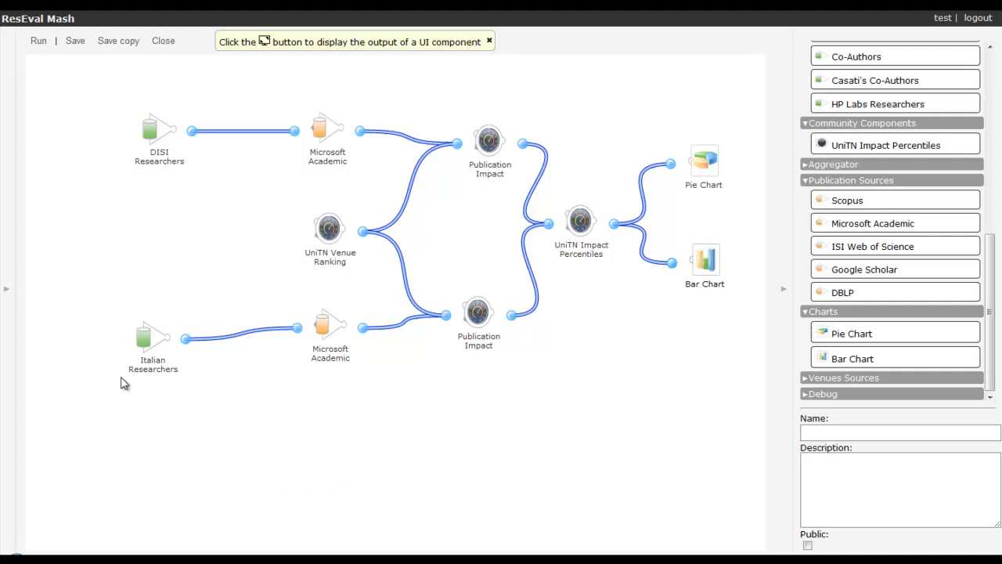
Run the mashup, view the Pie Chart's output, and close it.
{"action": "left_click", "coordinate": [39, 43]}
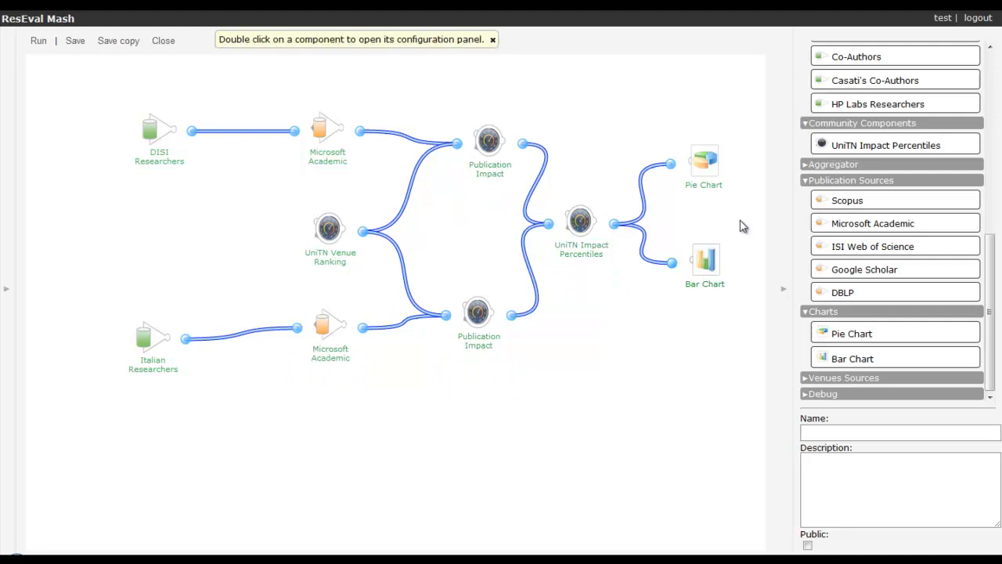
{"action": "mouse_move", "coordinate": [722, 150]}
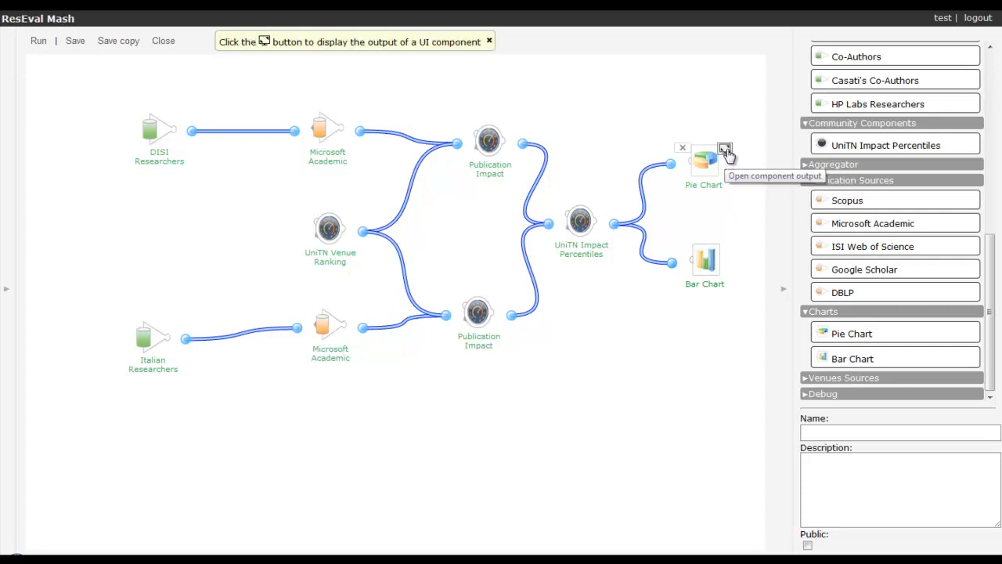
{"action": "left_click", "coordinate": [724, 151]}
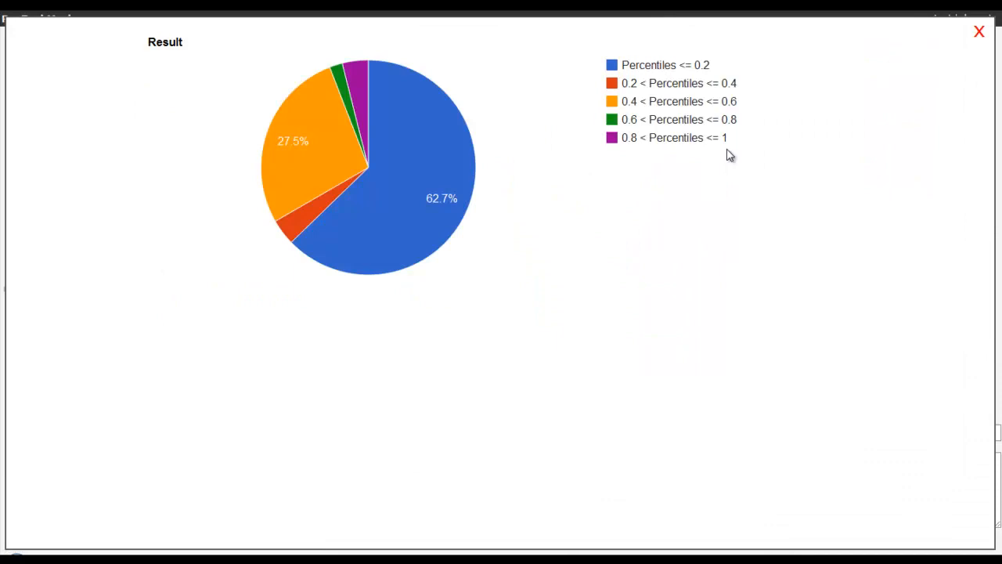
{"action": "left_click", "coordinate": [980, 33]}
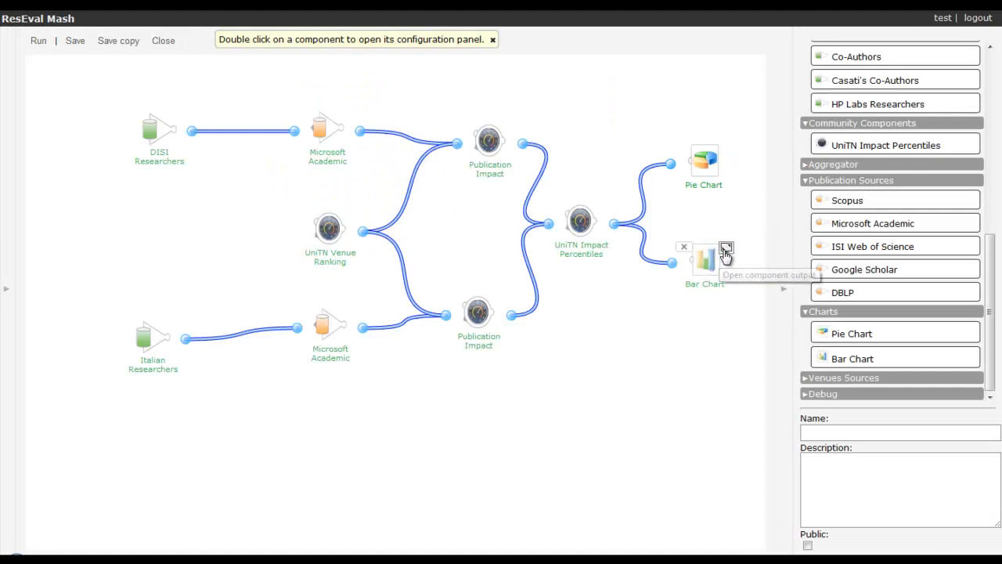
Open the Bar Chart's output, look through the researchers' percentile bars, and close it.
{"action": "left_click", "coordinate": [725, 252]}
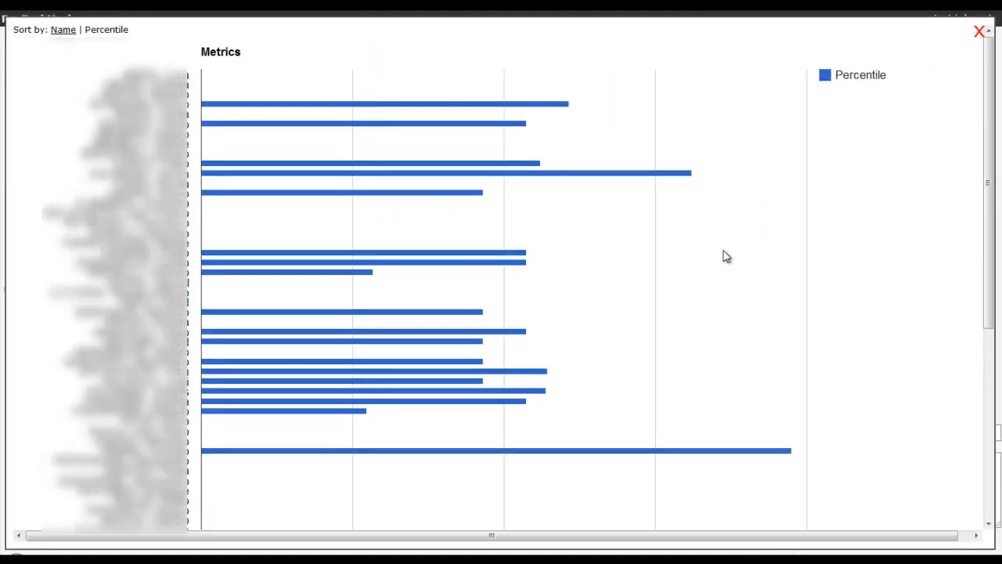
{"action": "scroll", "coordinate": [726, 256], "scroll_direction": "down", "scroll_amount": 3}
{"action": "scroll", "coordinate": [726, 256], "scroll_direction": "up", "scroll_amount": 3}
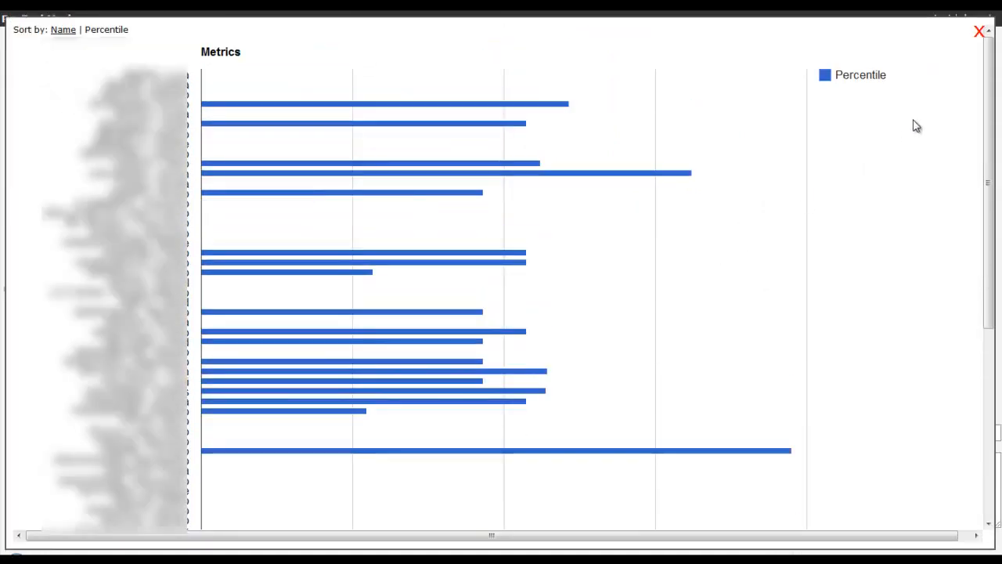
{"action": "left_click", "coordinate": [978, 32]}
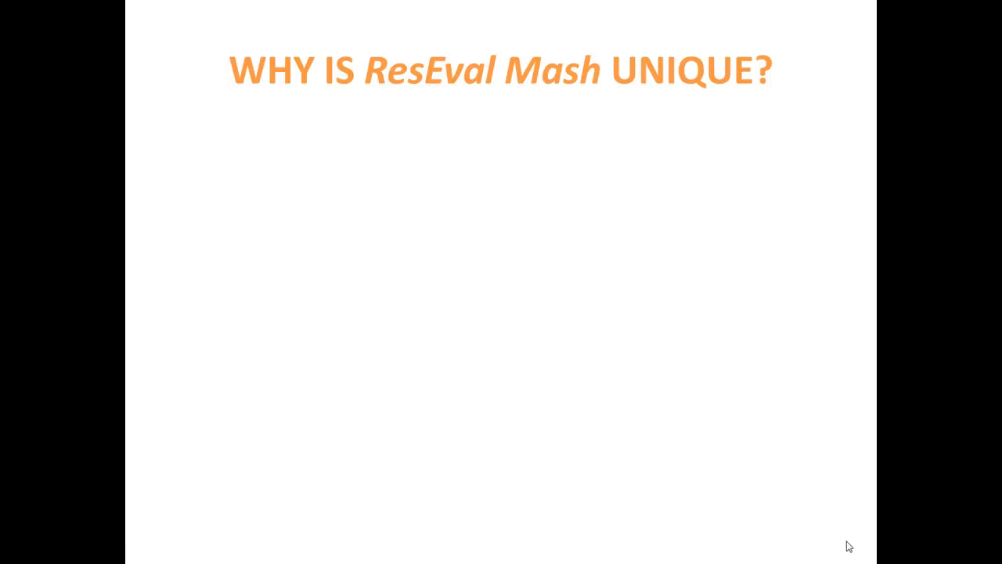
{"action": "left_click", "coordinate": [849, 546]}
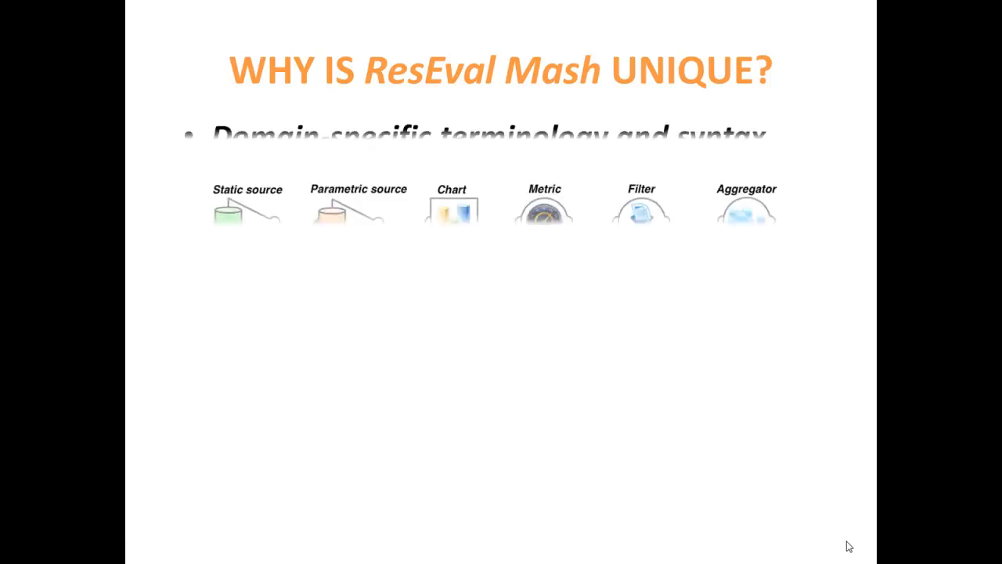